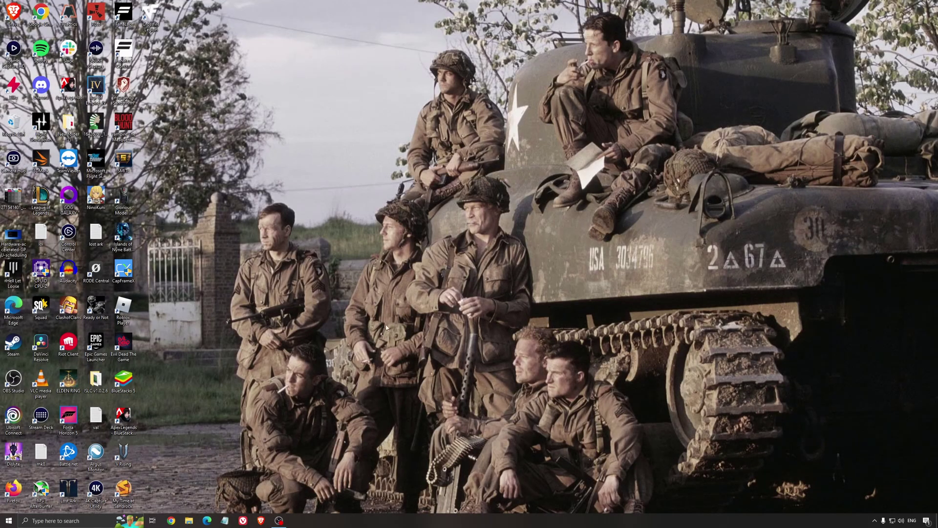
# - Search for Game Mode settings, confirm Game Mode is On, then view the Xbox Game Bar page
pyautogui.click(80, 521)
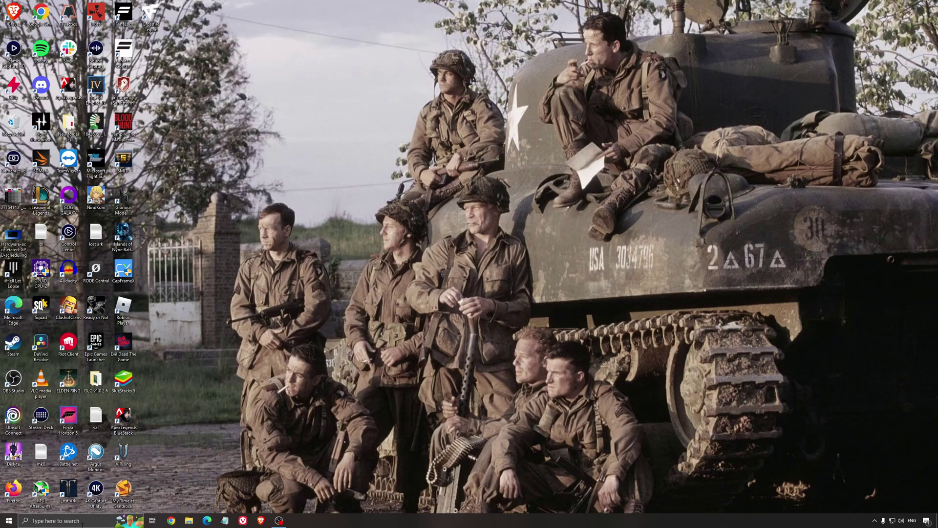
pyautogui.write('game mode')
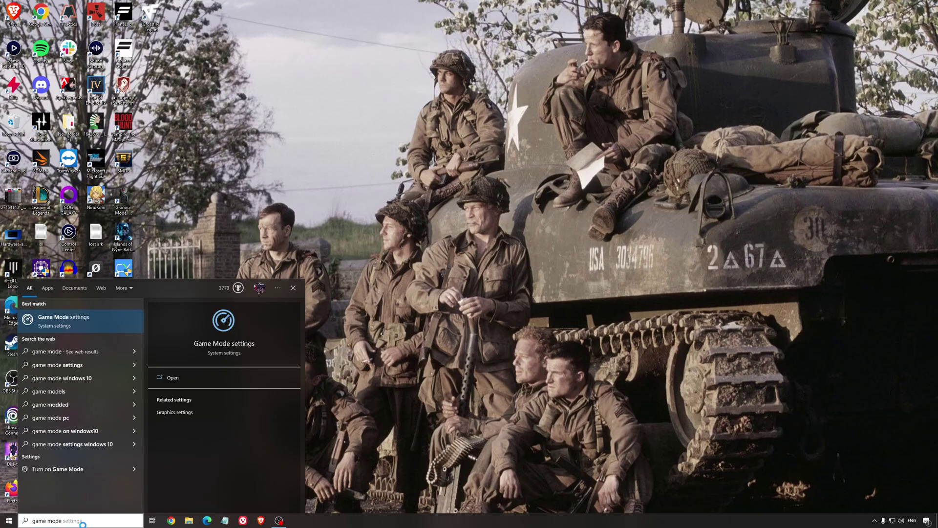
pyautogui.press('Return')
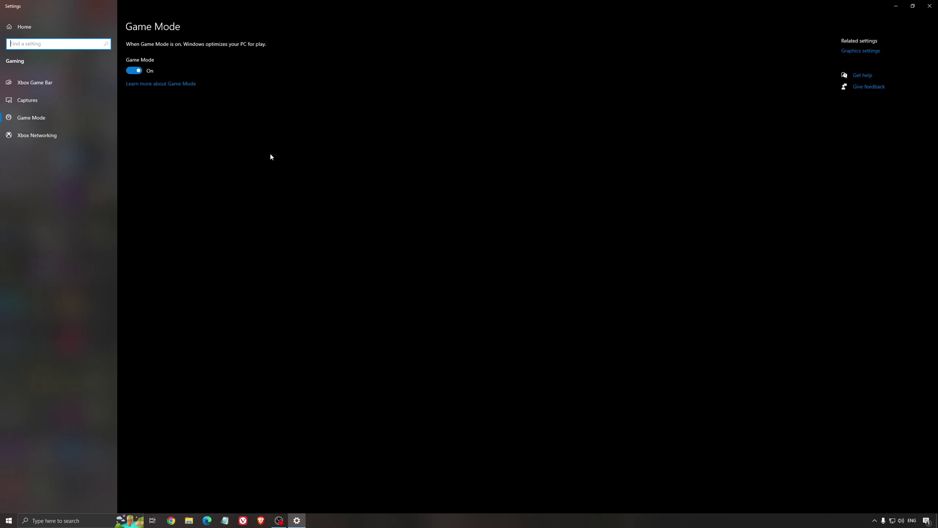
pyautogui.click(60, 87)
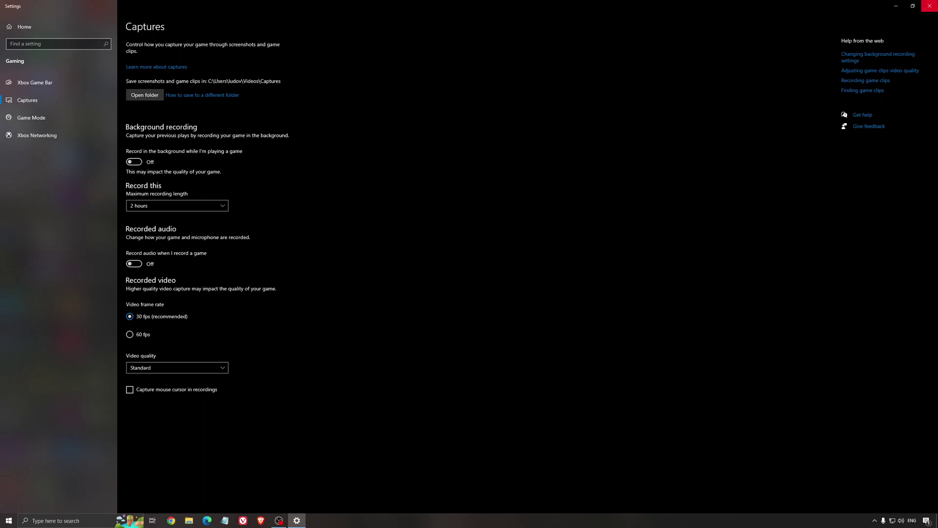
# - Close Settings, view Hardware-accelerated-GPU-scheduling.jpg in Photos showing scheduling On, then close it
pyautogui.click(930, 5)
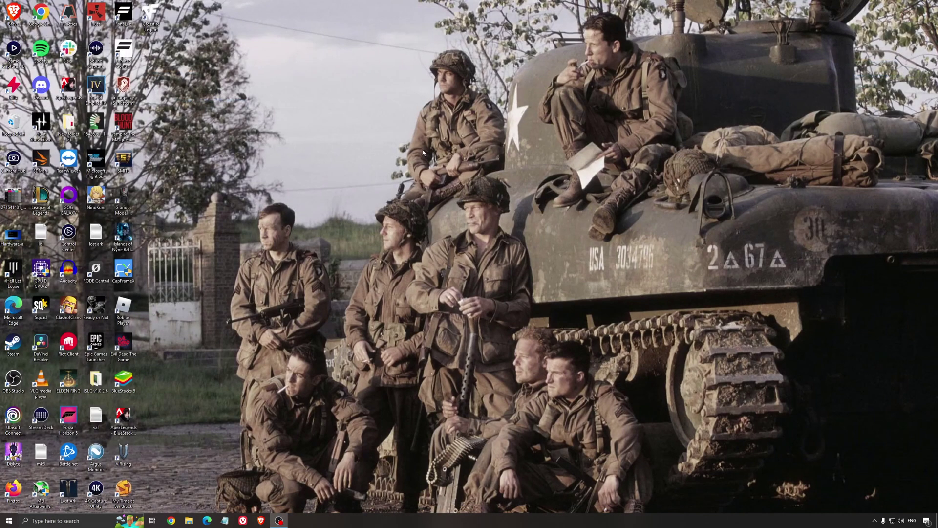
pyautogui.doubleClick(13, 235)
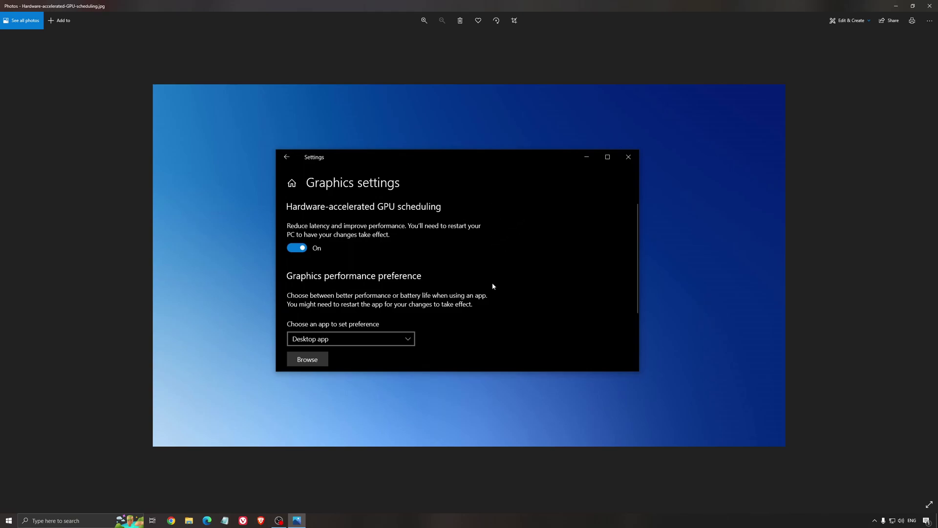
pyautogui.click(930, 6)
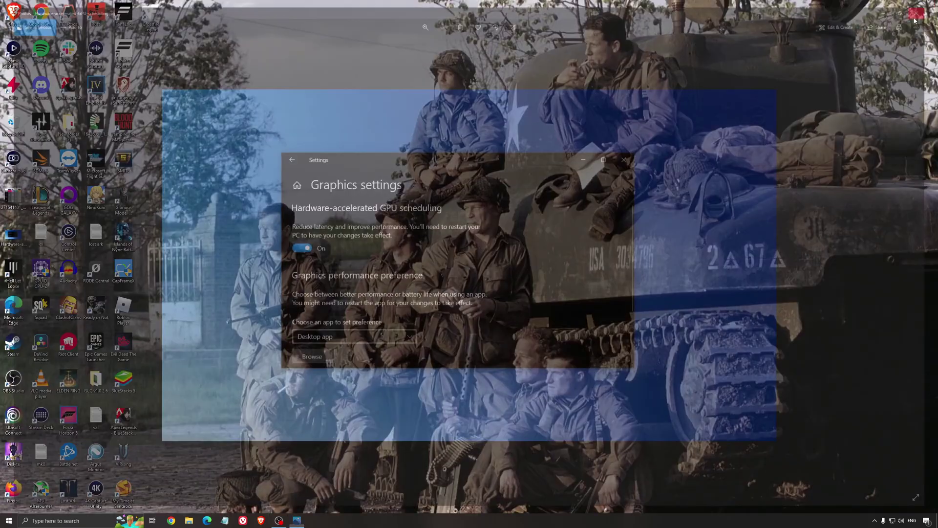
# - Open AMD Software from the system tray and check the Home dashboard for a newer driver
pyautogui.click(875, 520)
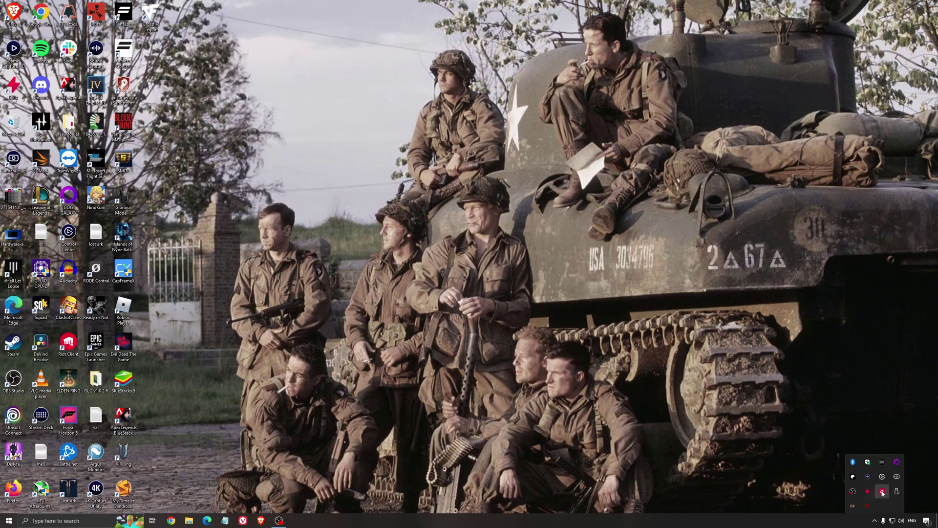
pyautogui.click(883, 491)
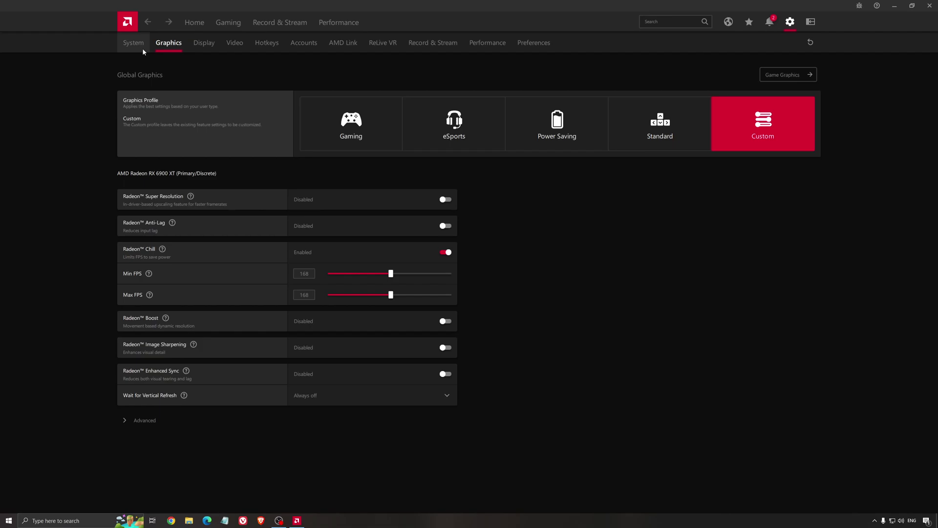
pyautogui.click(195, 22)
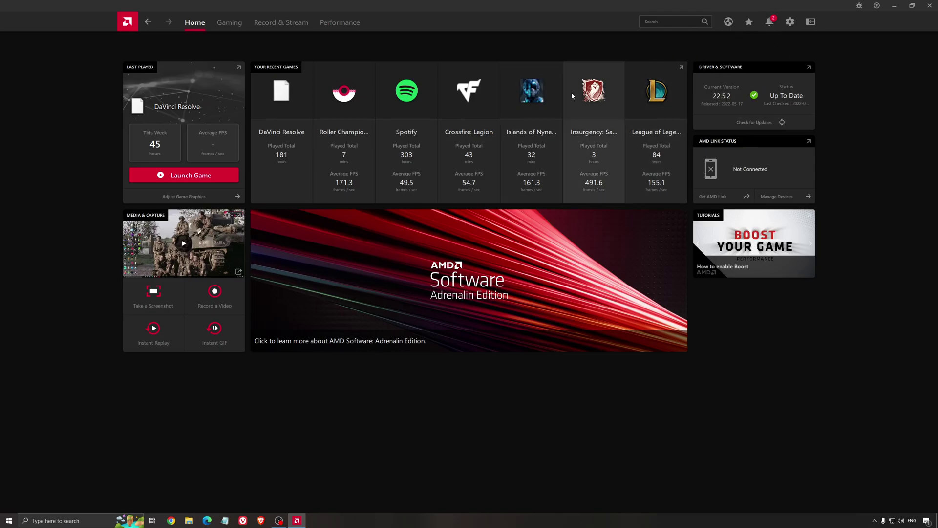
pyautogui.click(750, 122)
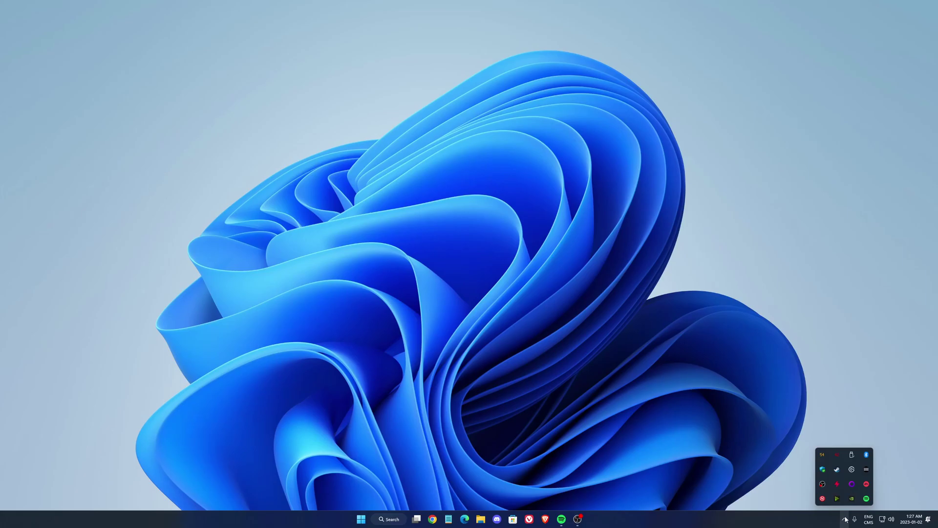
# - Open NVIDIA Control Panel from the tray and go to the global Manage 3D settings
pyautogui.rightClick(852, 498)
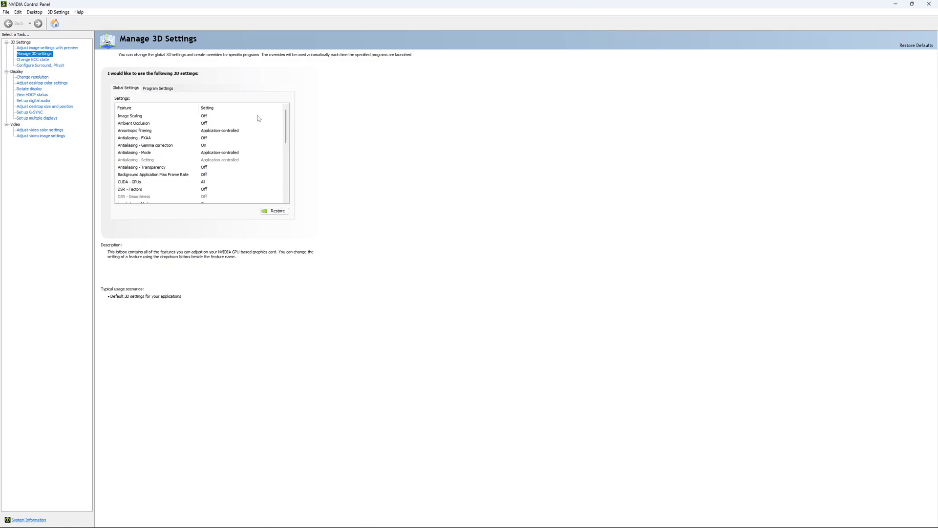
pyautogui.moveTo(287, 116); pyautogui.dragTo(290, 139)
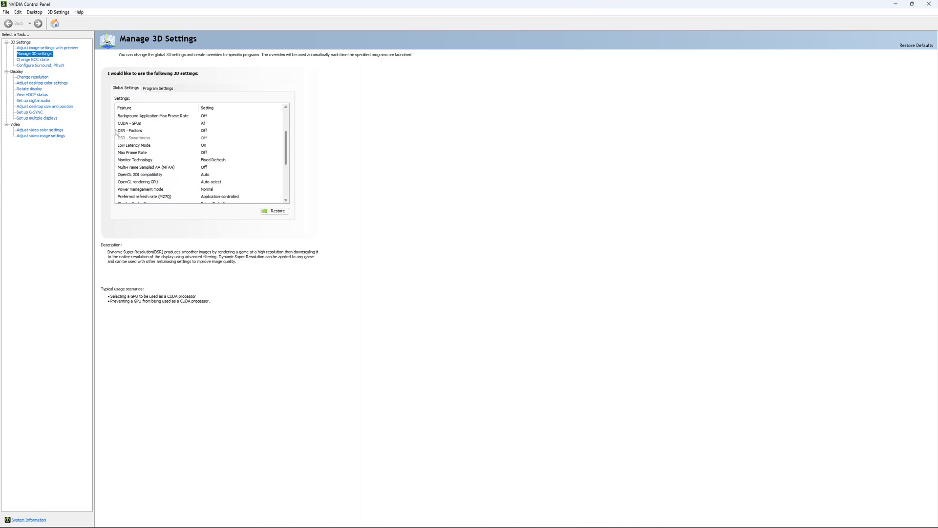
pyautogui.moveTo(137, 150)
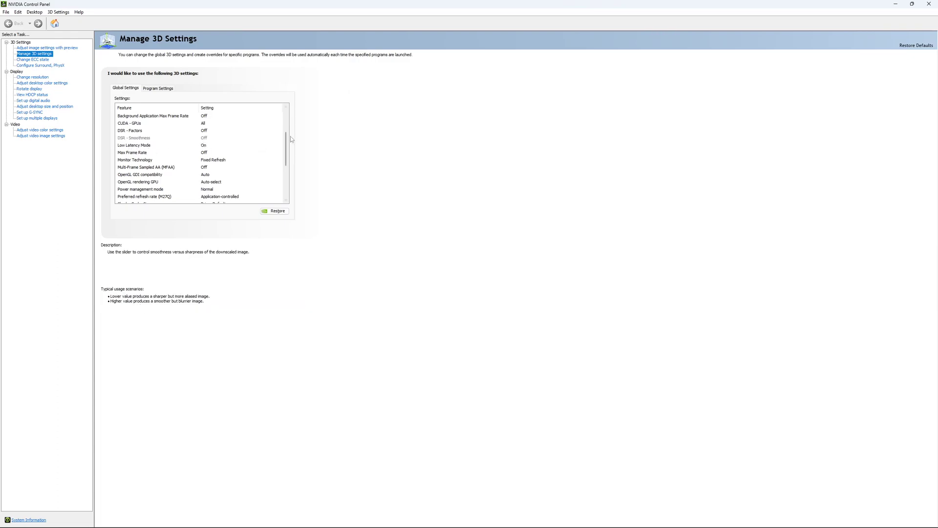
pyautogui.scroll(-1, 287, 142)
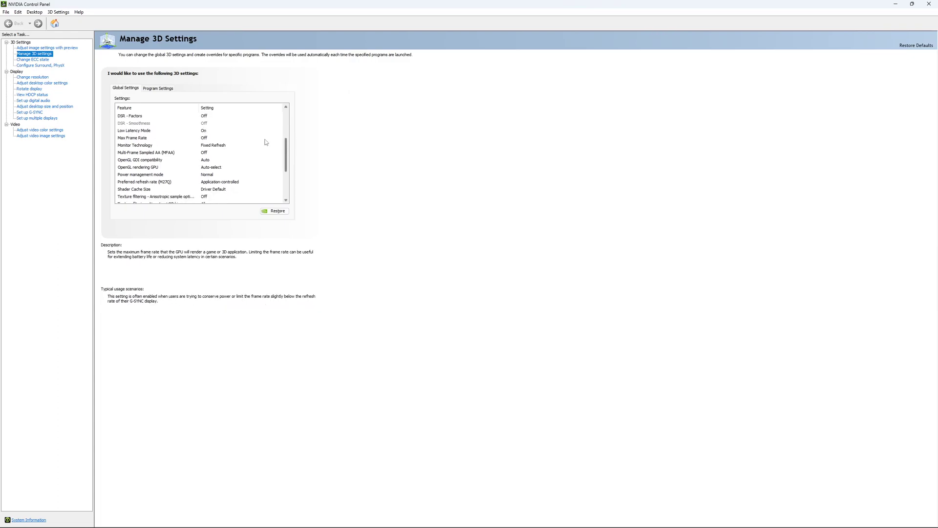
# - Try turning Max Frame Rate on at 167 FPS, then dismiss the popup leaving it Off
pyautogui.click(195, 138)
pyautogui.click(230, 138)
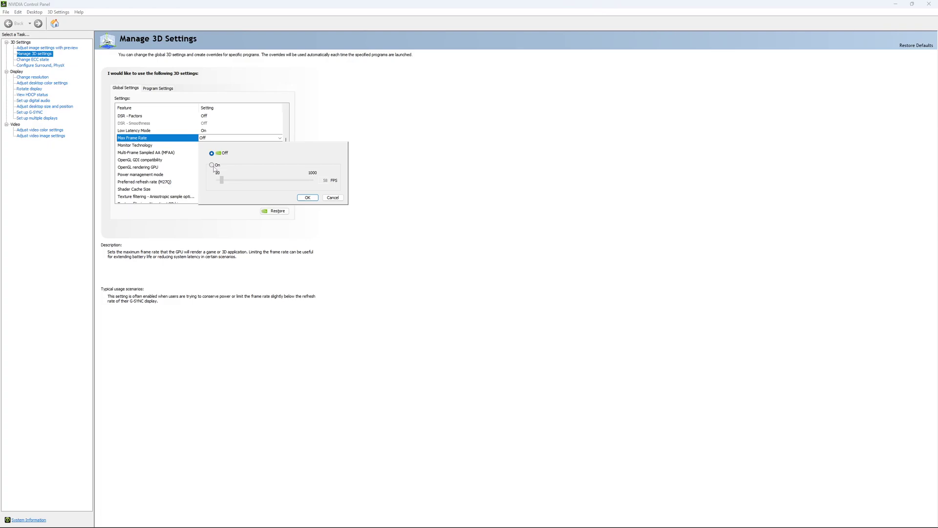
pyautogui.click(212, 166)
pyautogui.moveTo(221, 180); pyautogui.dragTo(235, 186)
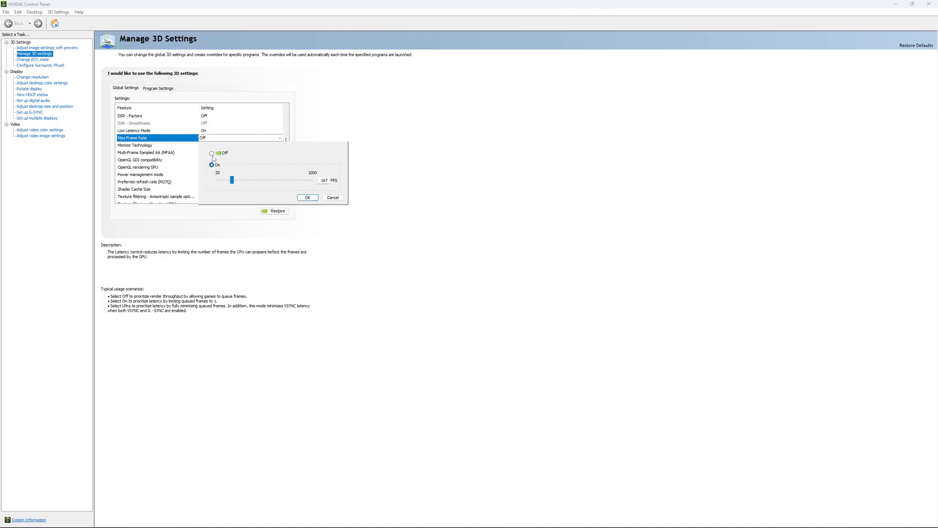
pyautogui.click(307, 198)
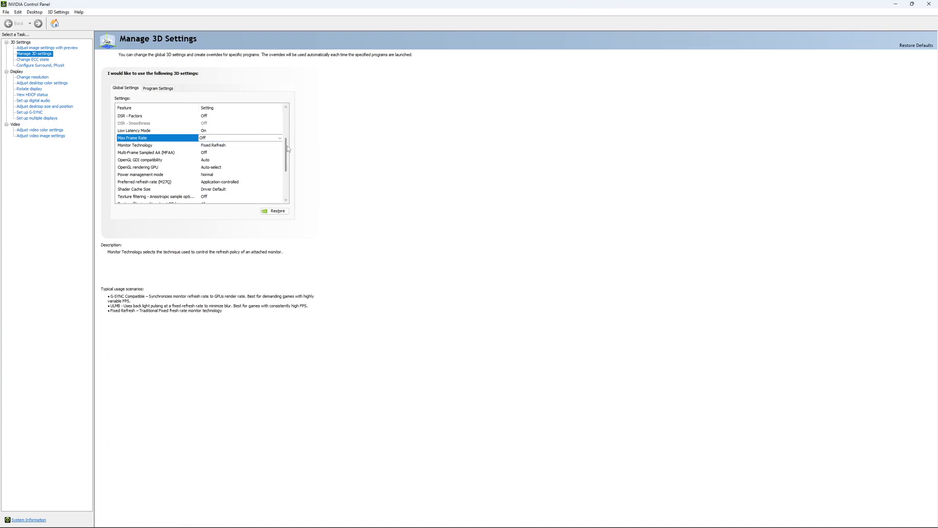
pyautogui.scroll(-3, 289, 161)
# - Glance at ECC state, then confirm 2560 × 1440 native resolution with a 170Hz refresh rate
pyautogui.click(39, 59)
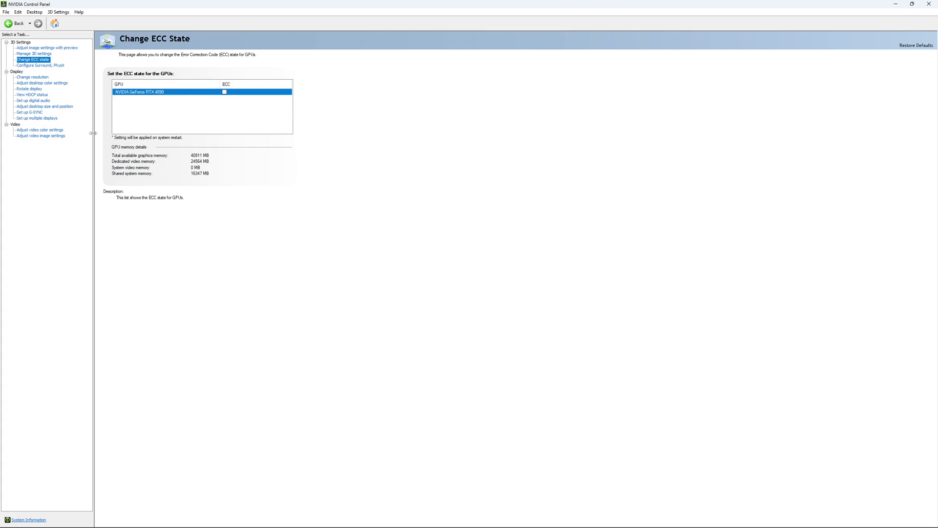
pyautogui.click(25, 78)
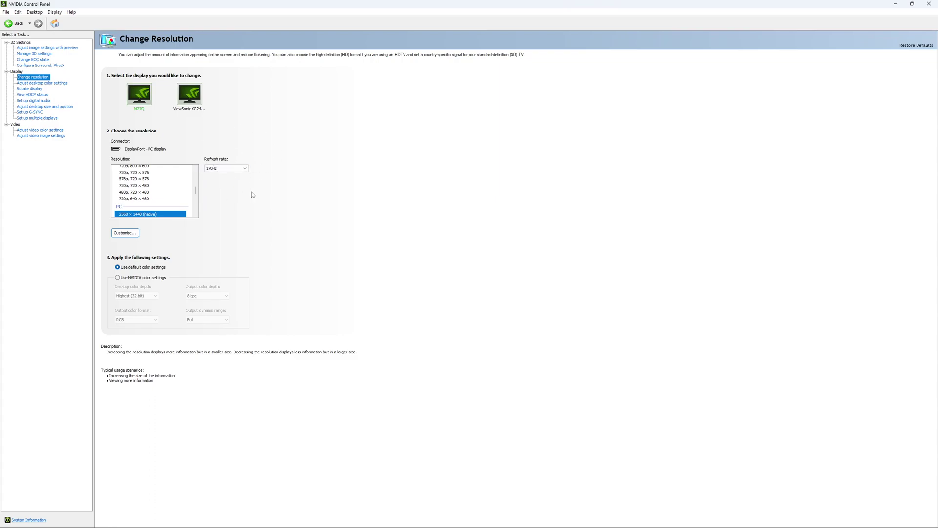
pyautogui.click(232, 170)
pyautogui.click(225, 172)
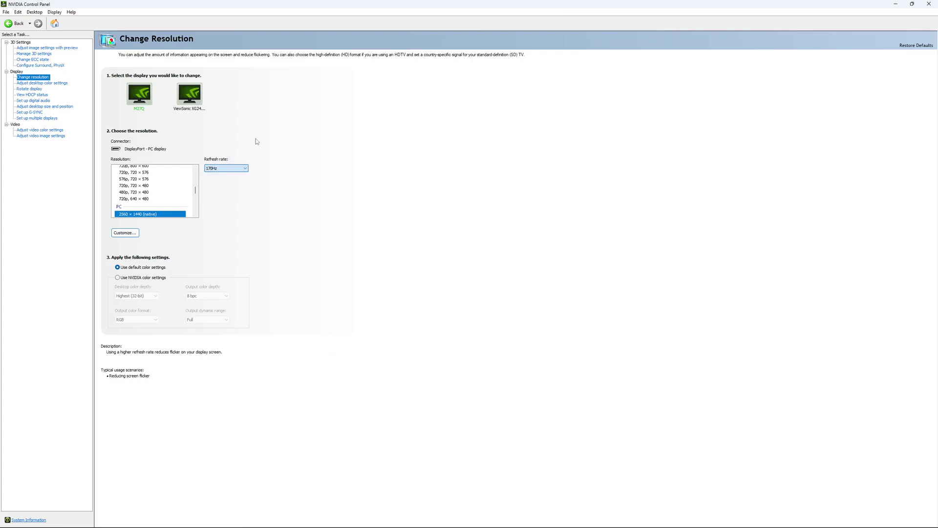
pyautogui.click(233, 170)
pyautogui.click(240, 168)
pyautogui.click(228, 169)
pyautogui.click(300, 175)
# - Review the Set up G-SYNC page, leaving G-SYNC Compatible unchecked
pyautogui.click(32, 113)
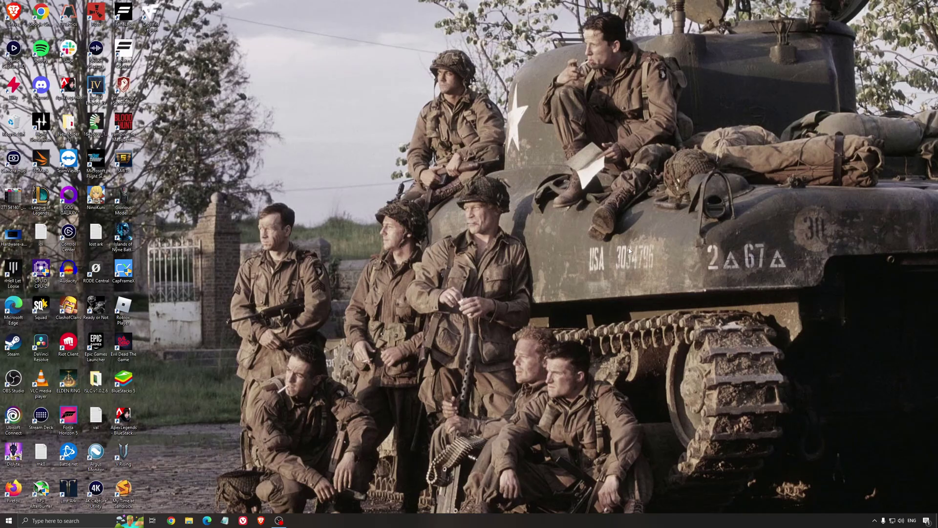
# - Search 'edit power plan' to check the High performance plan settings, then view the plan list
pyautogui.press('super+s')
pyautogui.write('edit power plan')
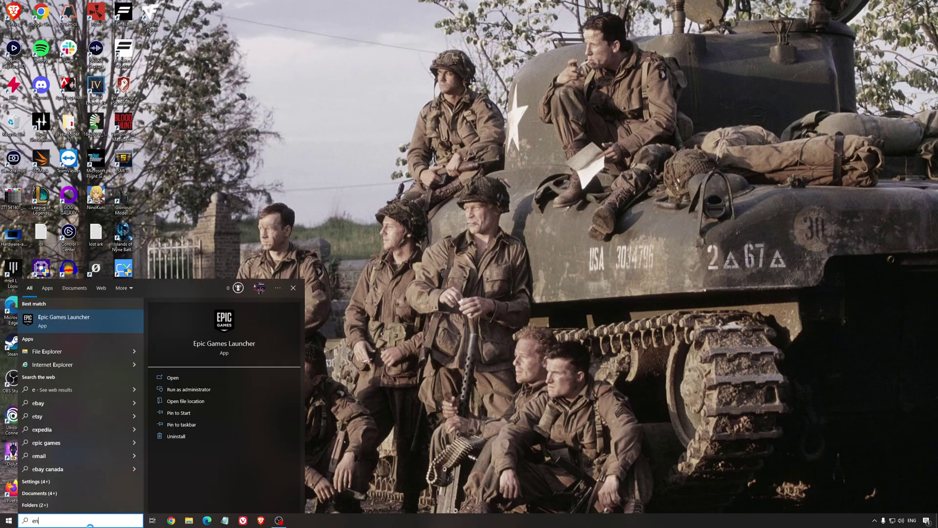
pyautogui.press('Return')
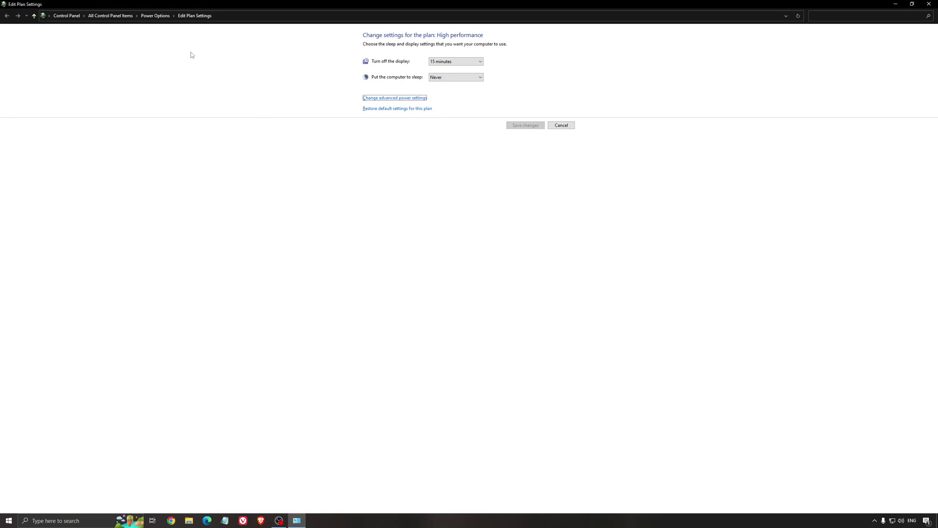
pyautogui.click(156, 16)
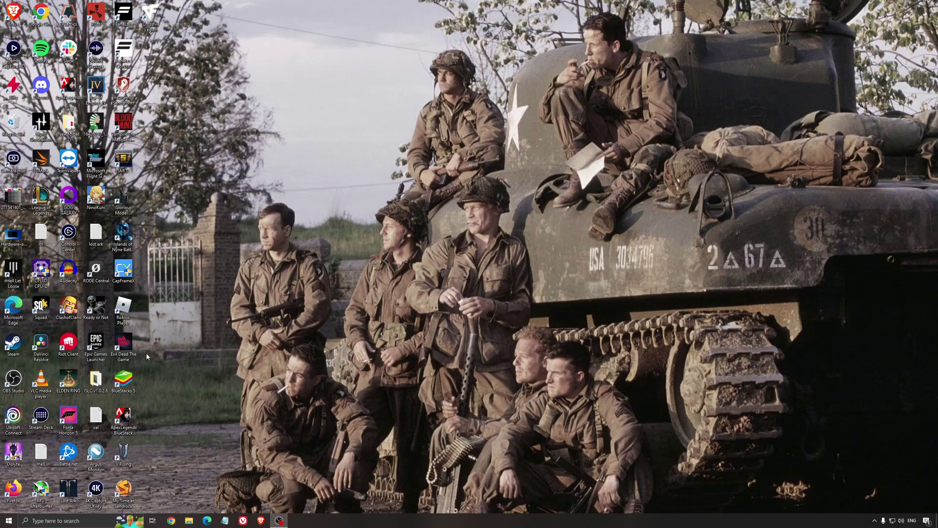
# - Launch ISLC, start purging at 1024 MB list size and 16000 MB free memory, then minimize it
pyautogui.doubleClick(96, 380)
pyautogui.click(130, 83)
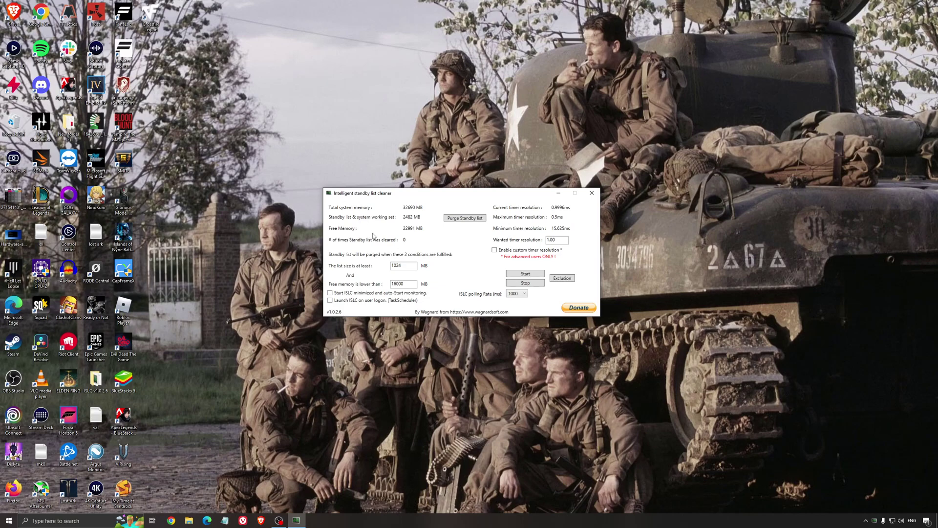
pyautogui.moveTo(396, 198); pyautogui.dragTo(392, 203)
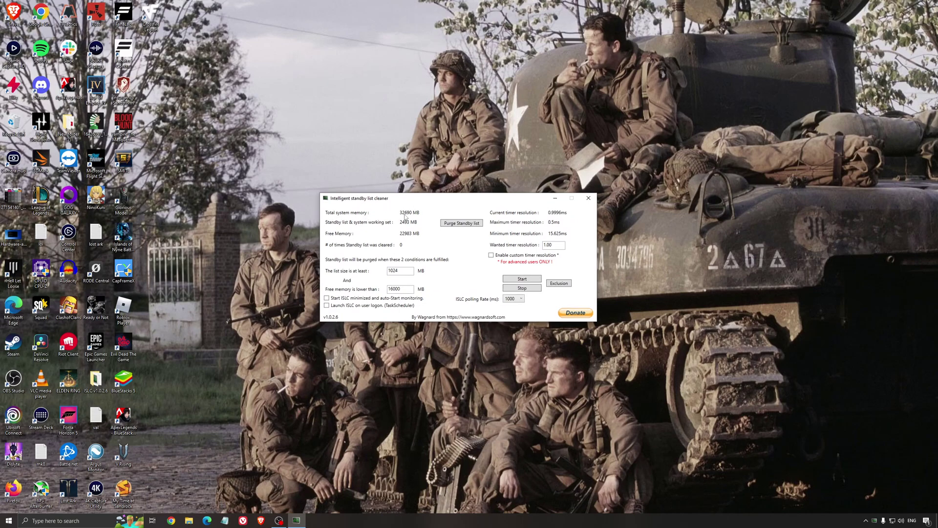
pyautogui.doubleClick(408, 288)
pyautogui.press('Return')
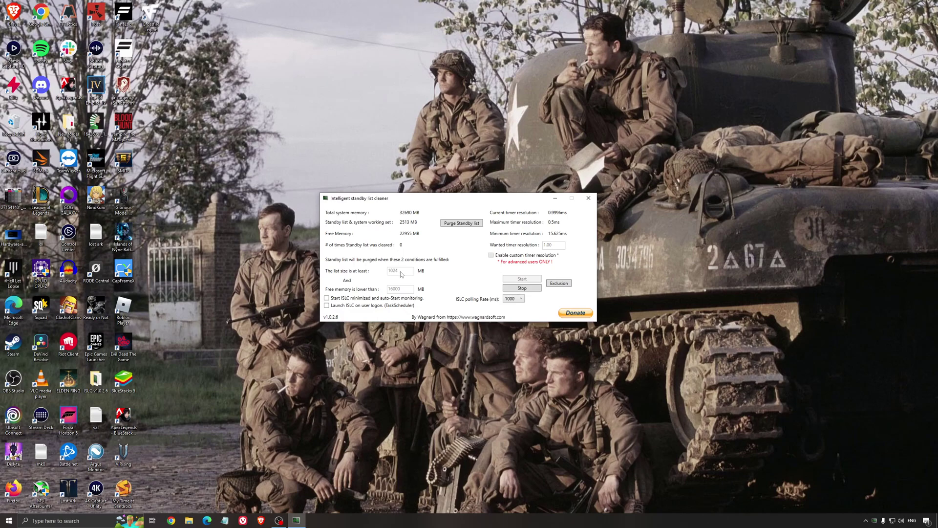
pyautogui.moveTo(497, 198); pyautogui.dragTo(529, 197)
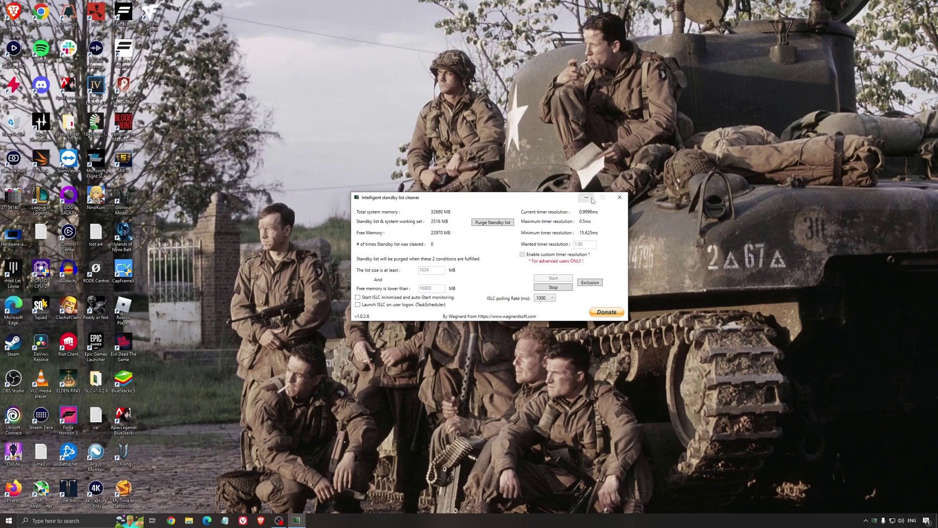
pyautogui.click(587, 198)
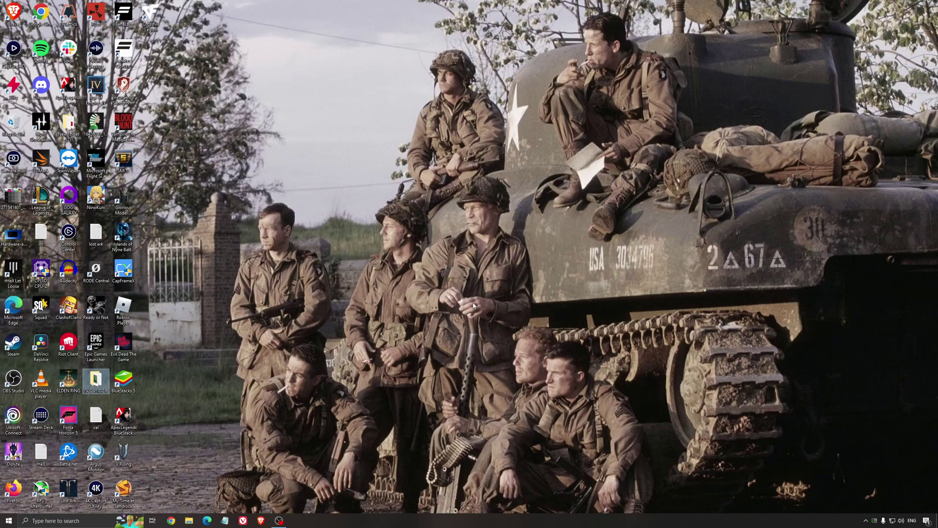
# - Clear the desktop icon selection before launching The Texas Chain Saw Massacre
pyautogui.click(454, 269)
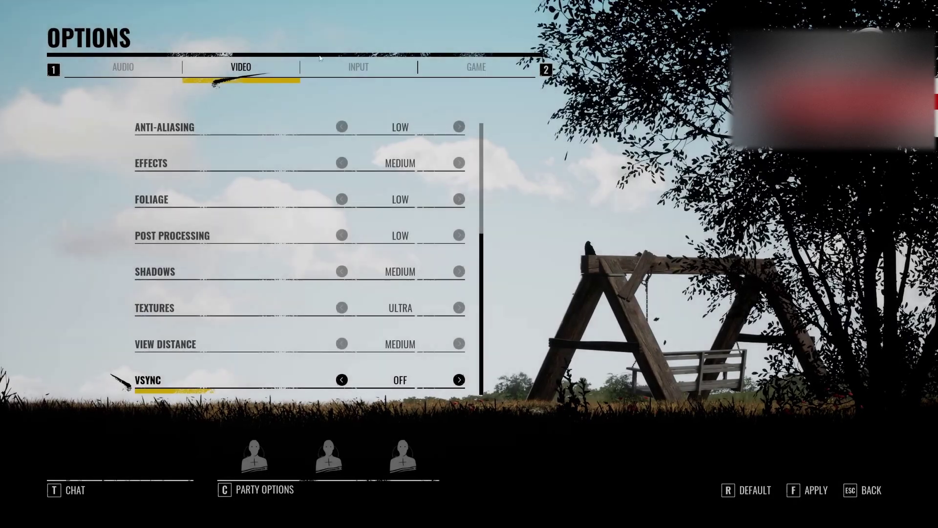
pyautogui.scroll(2, 283, 135)
pyautogui.scroll(4, 283, 135)
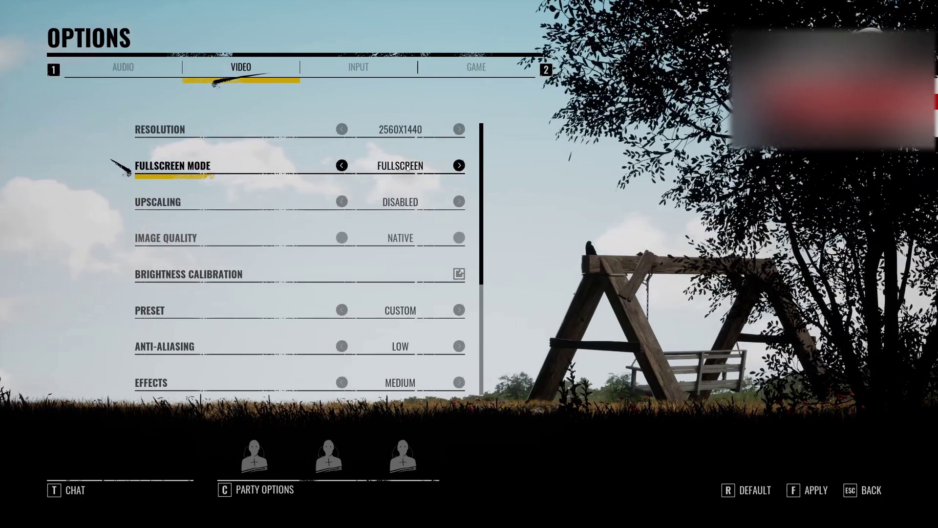
pyautogui.scroll(-1, 254, 196)
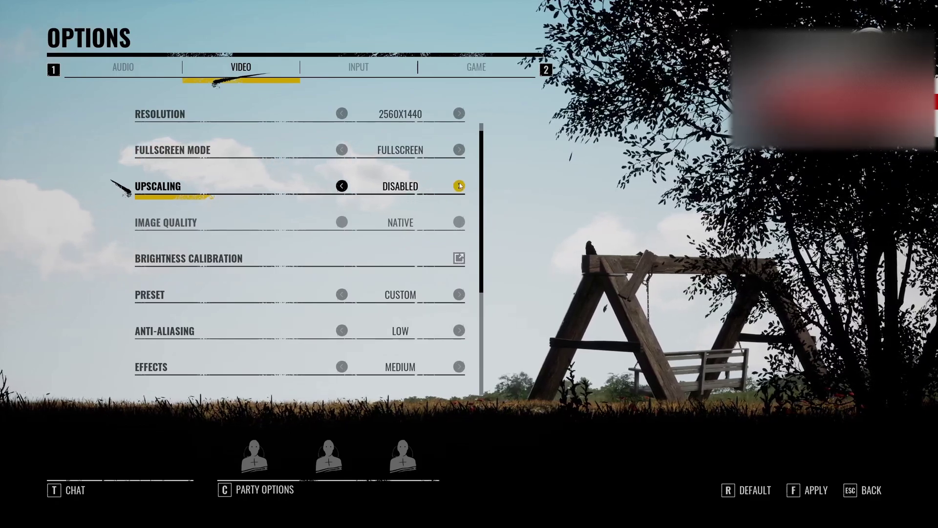
pyautogui.click(423, 191)
pyautogui.click(342, 186)
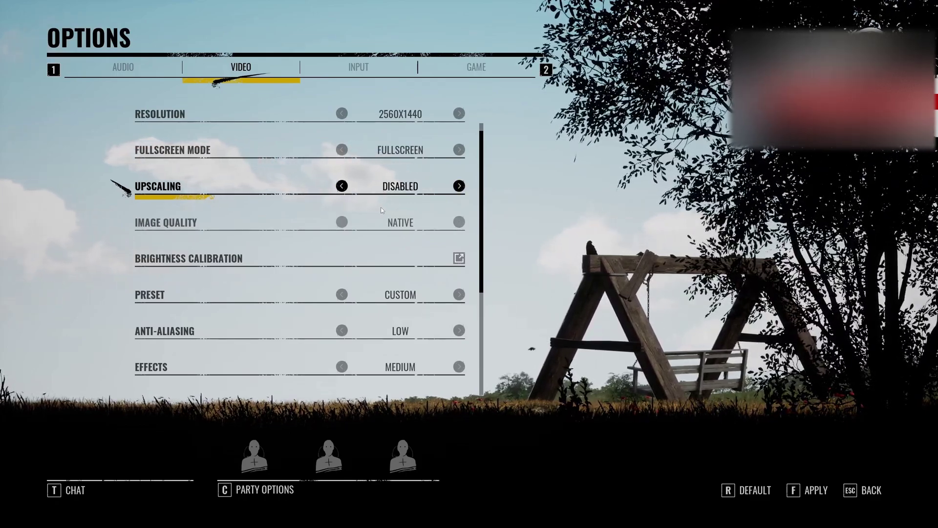
pyautogui.scroll(-1, 386, 210)
pyautogui.scroll(-5, 392, 233)
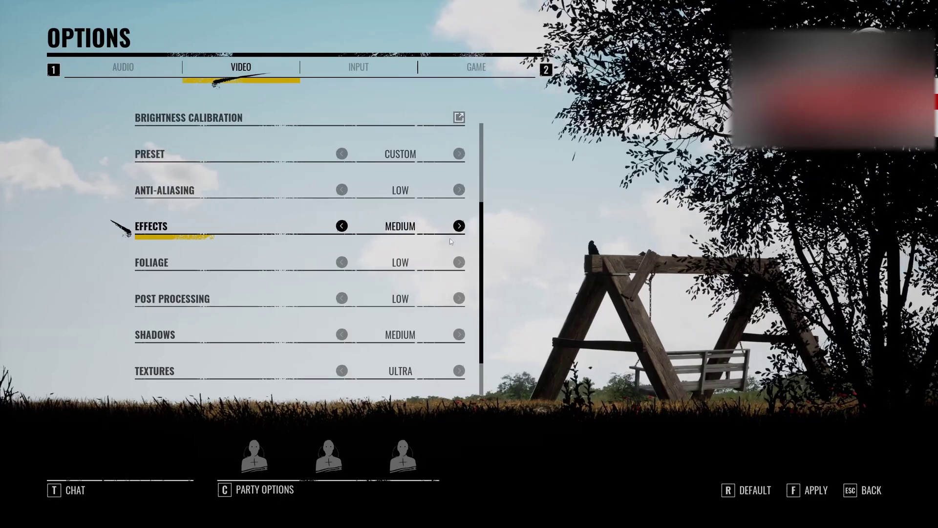
pyautogui.scroll(-1, 406, 238)
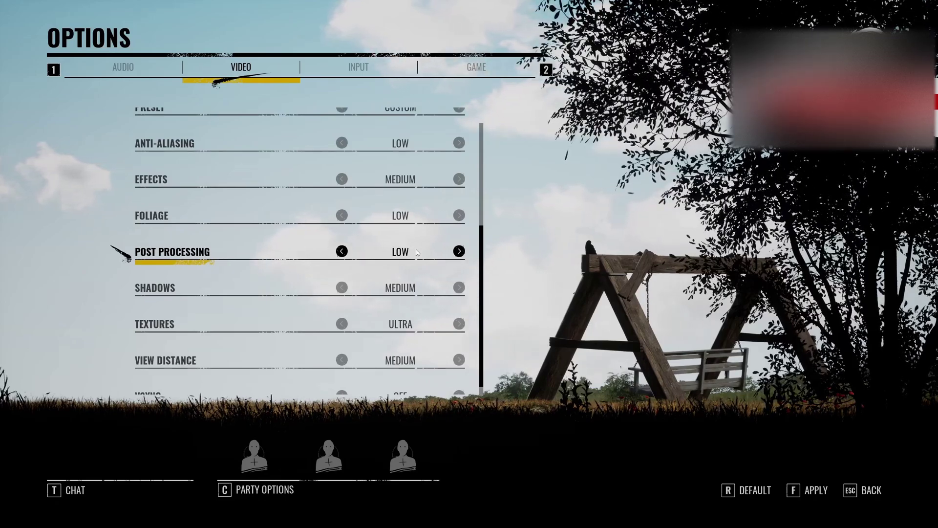
pyautogui.scroll(-1, 393, 258)
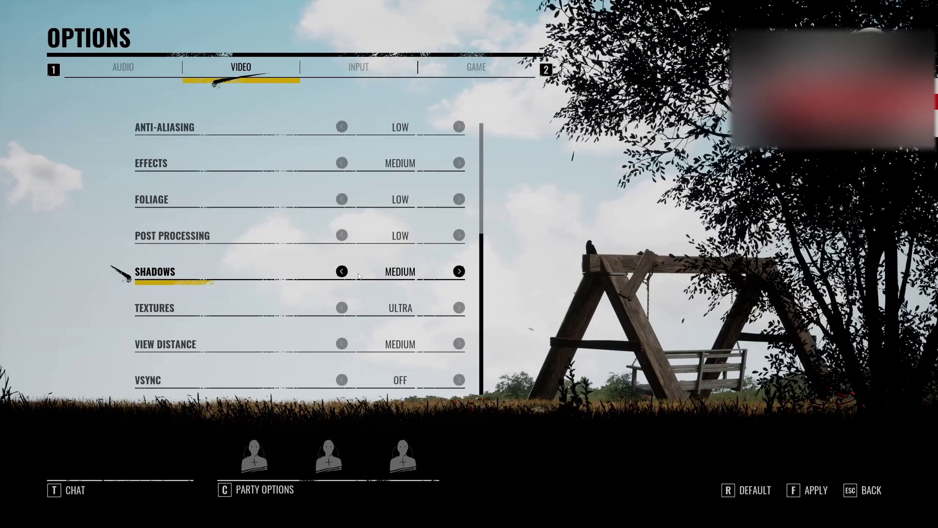
pyautogui.click(342, 271)
pyautogui.doubleClick(460, 271)
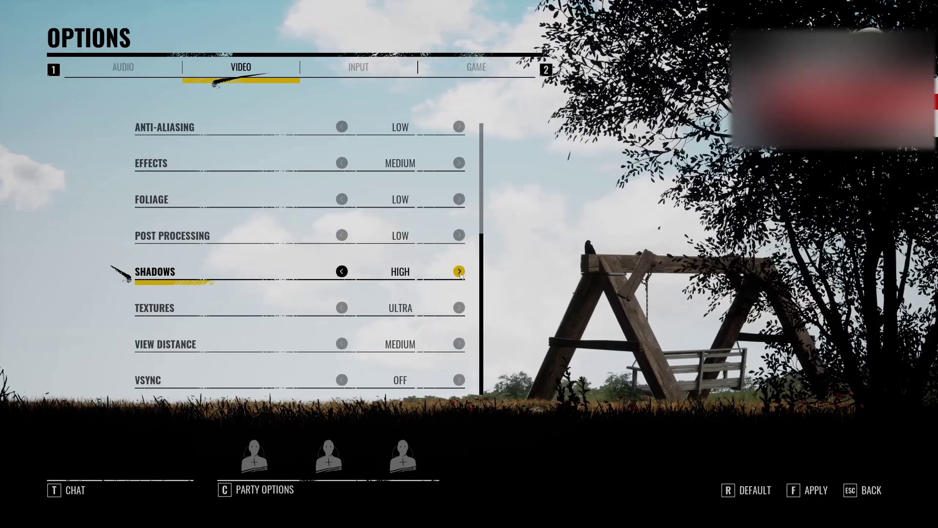
pyautogui.click(460, 271)
pyautogui.doubleClick(342, 271)
pyautogui.click(342, 271)
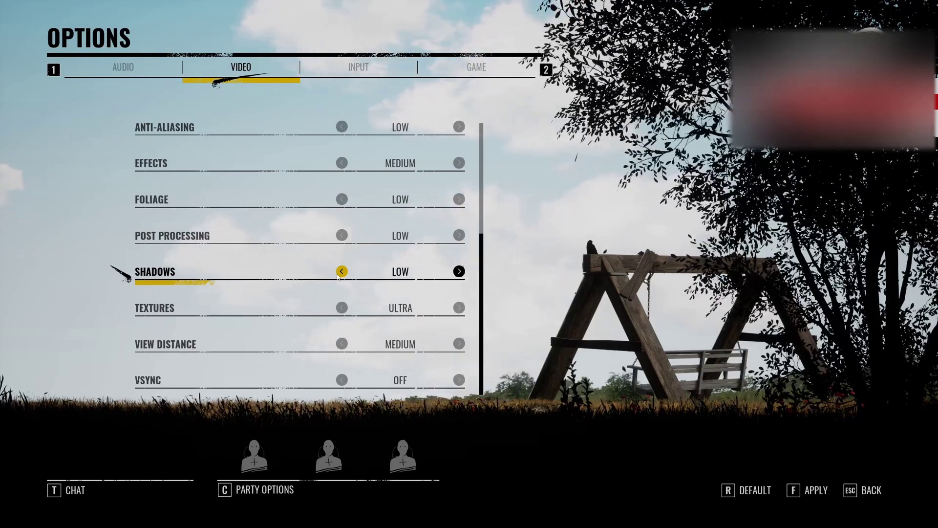
pyautogui.click(459, 272)
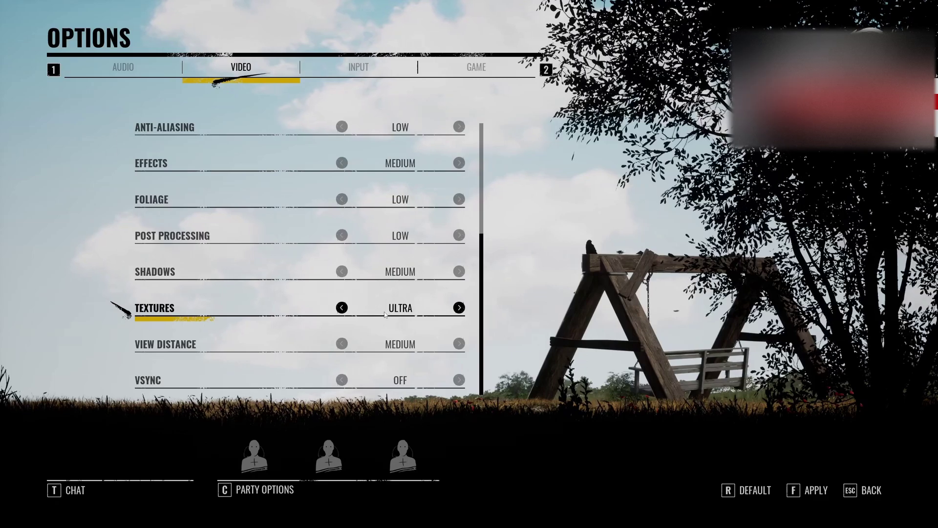
pyautogui.click(342, 308)
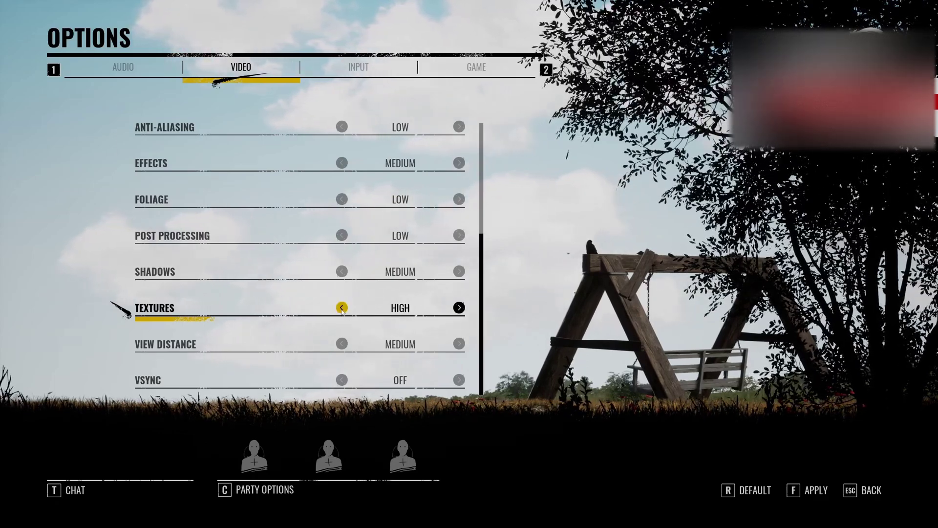
pyautogui.click(341, 308)
pyautogui.click(342, 308)
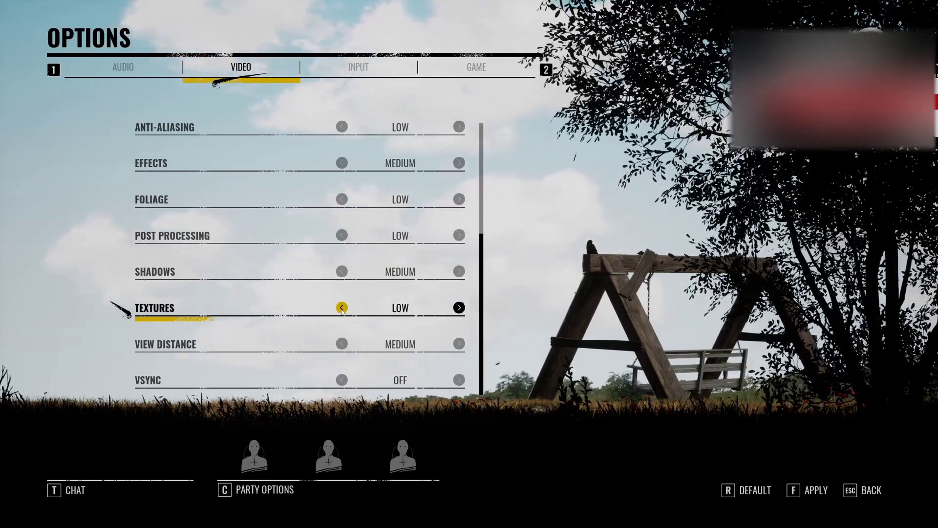
pyautogui.click(460, 308)
pyautogui.click(460, 308)
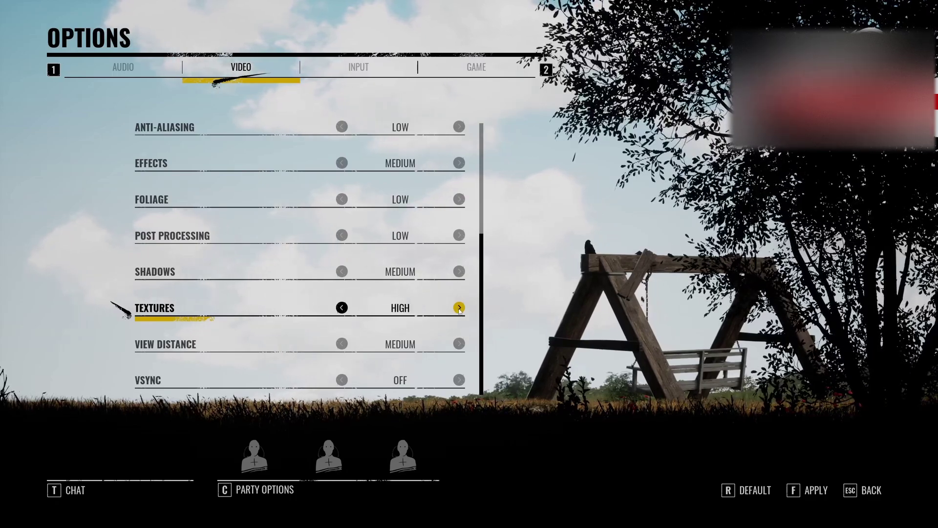
pyautogui.click(459, 308)
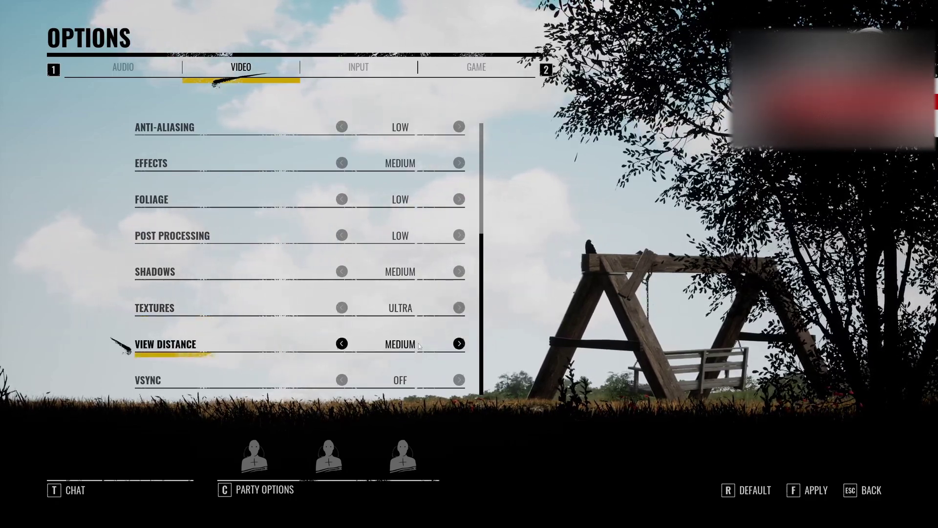
pyautogui.click(459, 344)
pyautogui.click(460, 344)
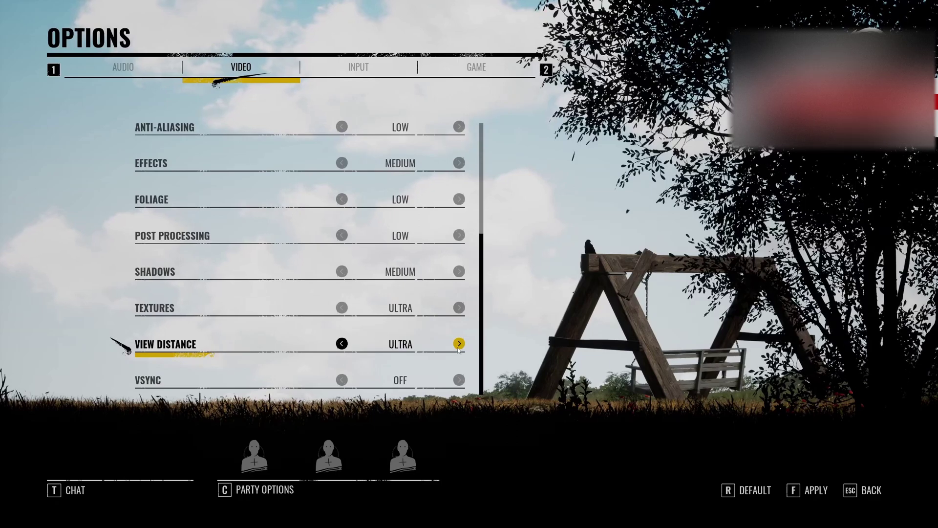
pyautogui.click(342, 344)
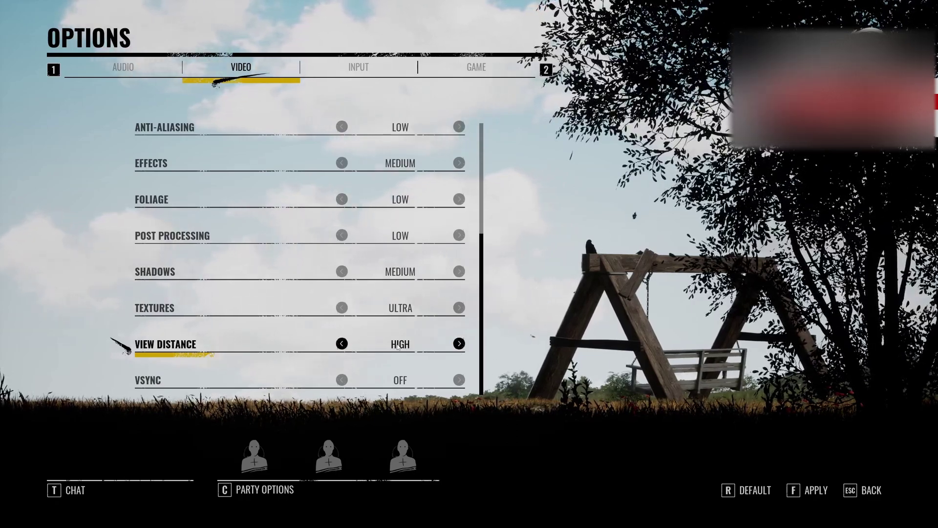
pyautogui.click(341, 345)
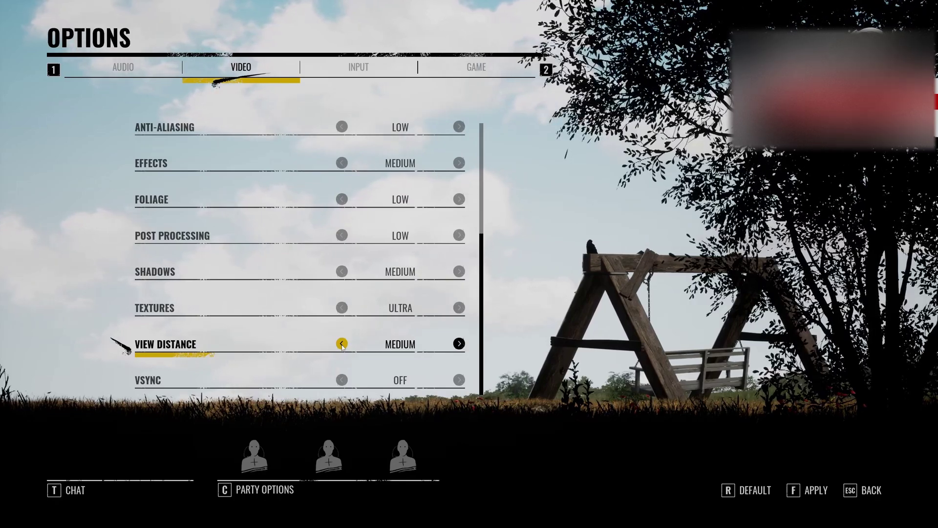